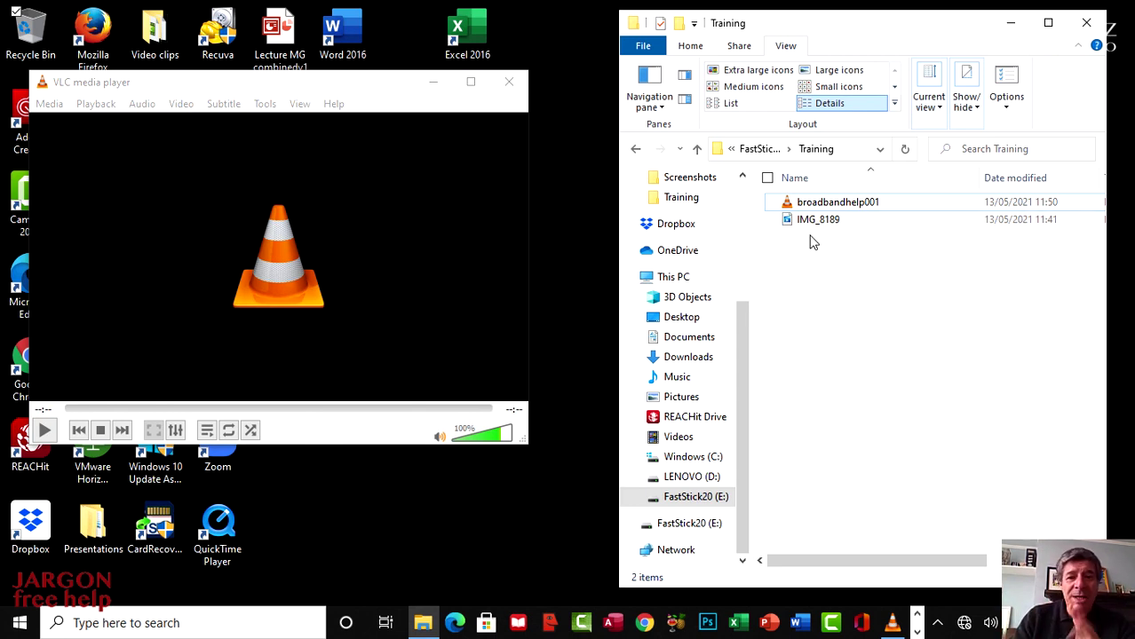
Step: Start a Convert / Save job in VLC and add broadbandhelp001 from the Training folder as the source file
click(374, 284)
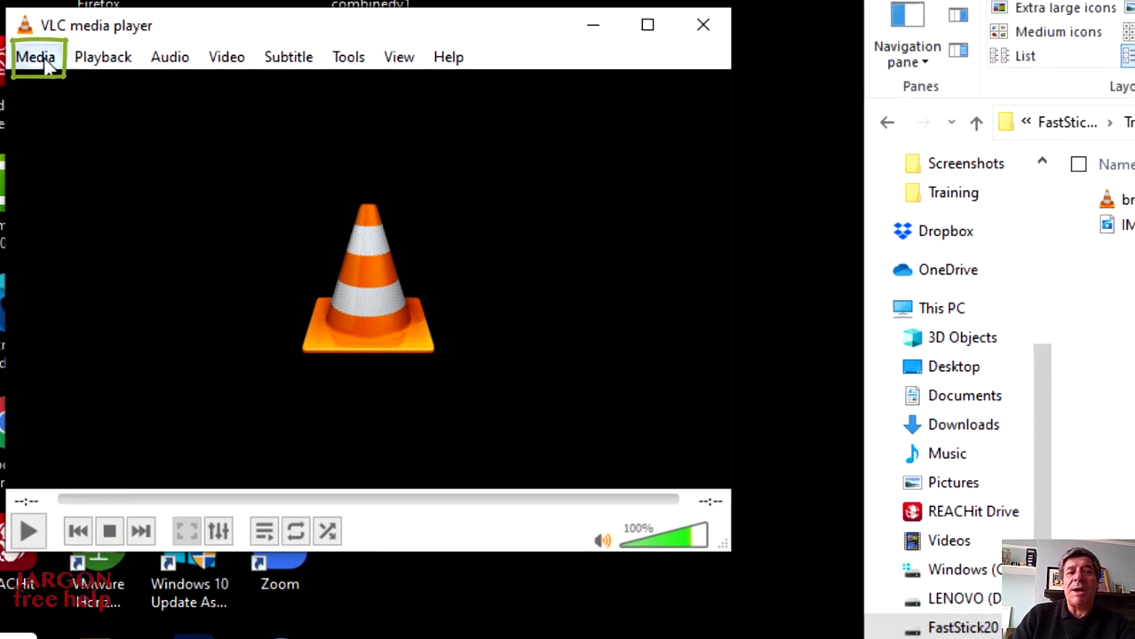
click(46, 62)
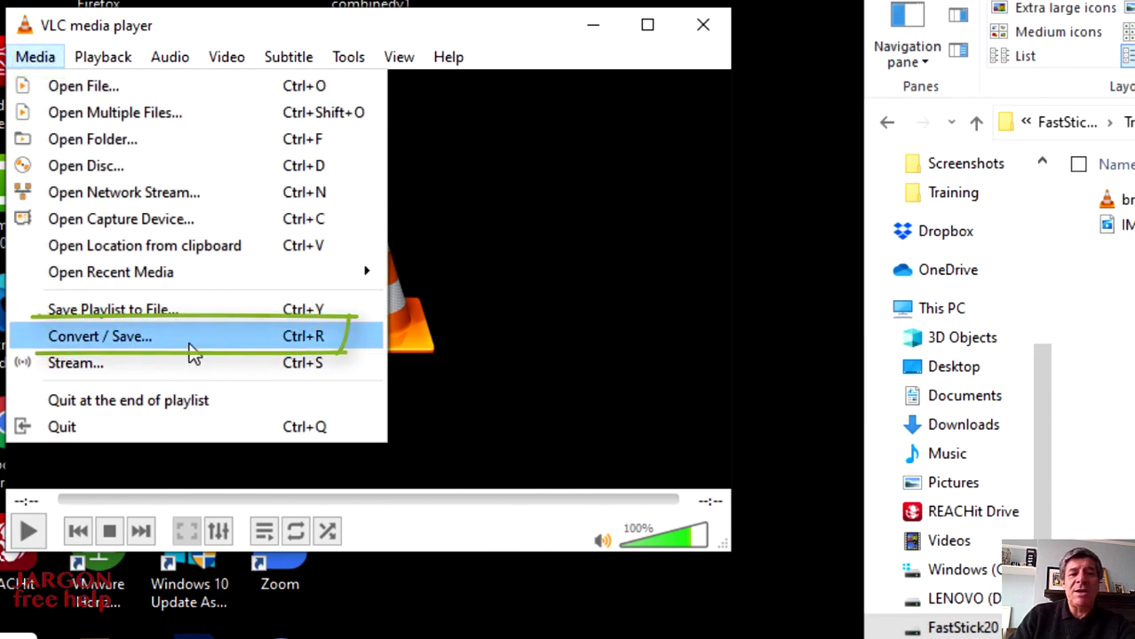
click(189, 343)
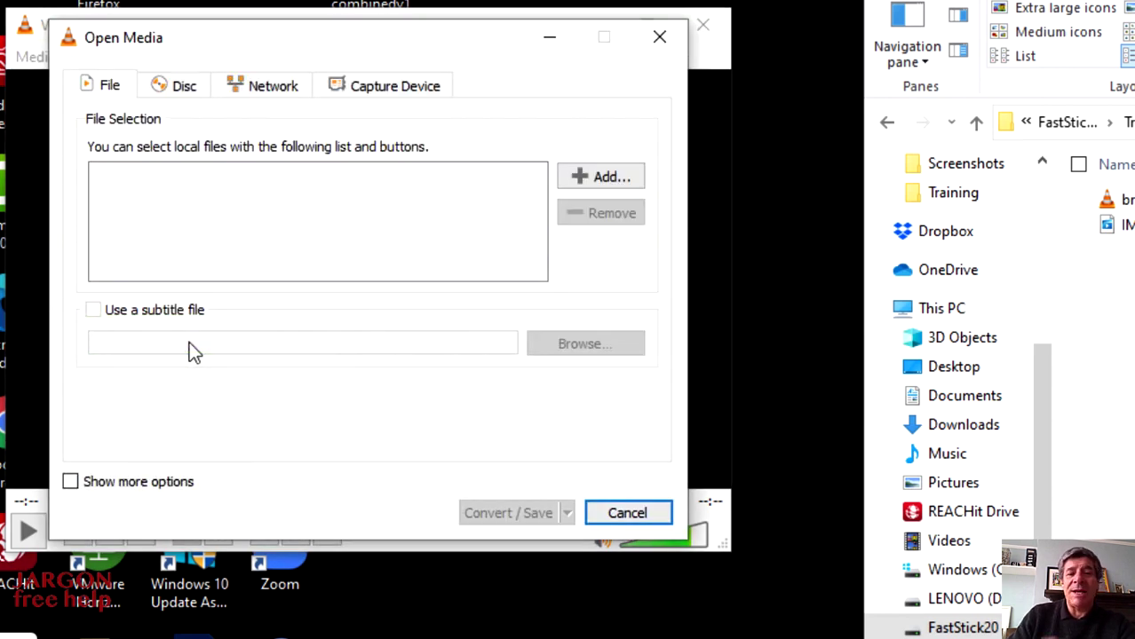
click(577, 175)
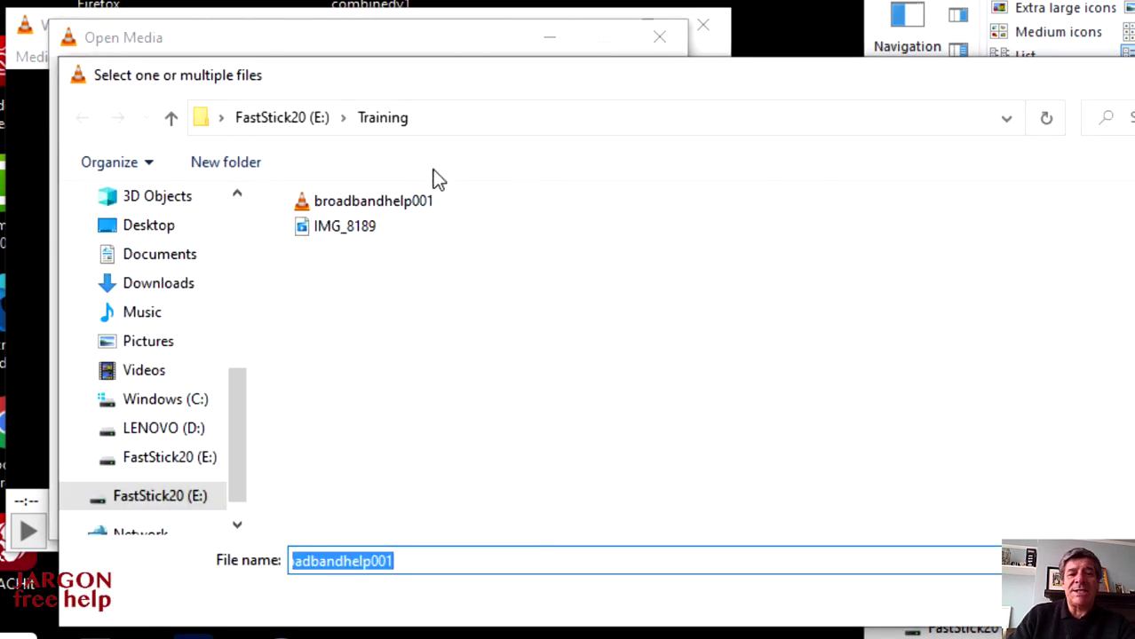
click(373, 211)
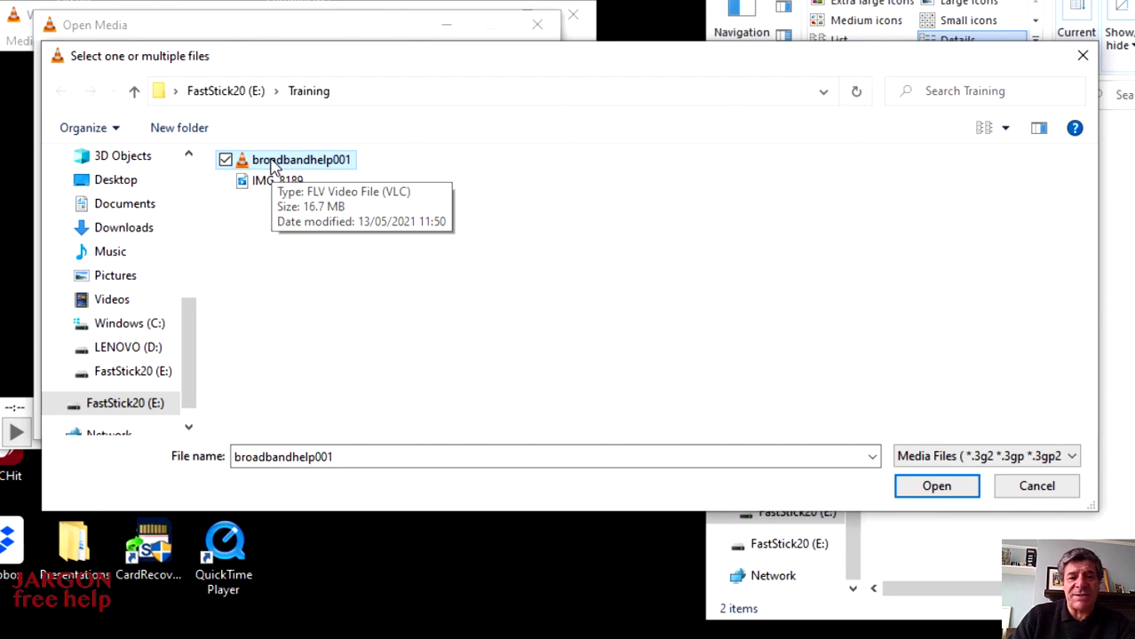
click(918, 491)
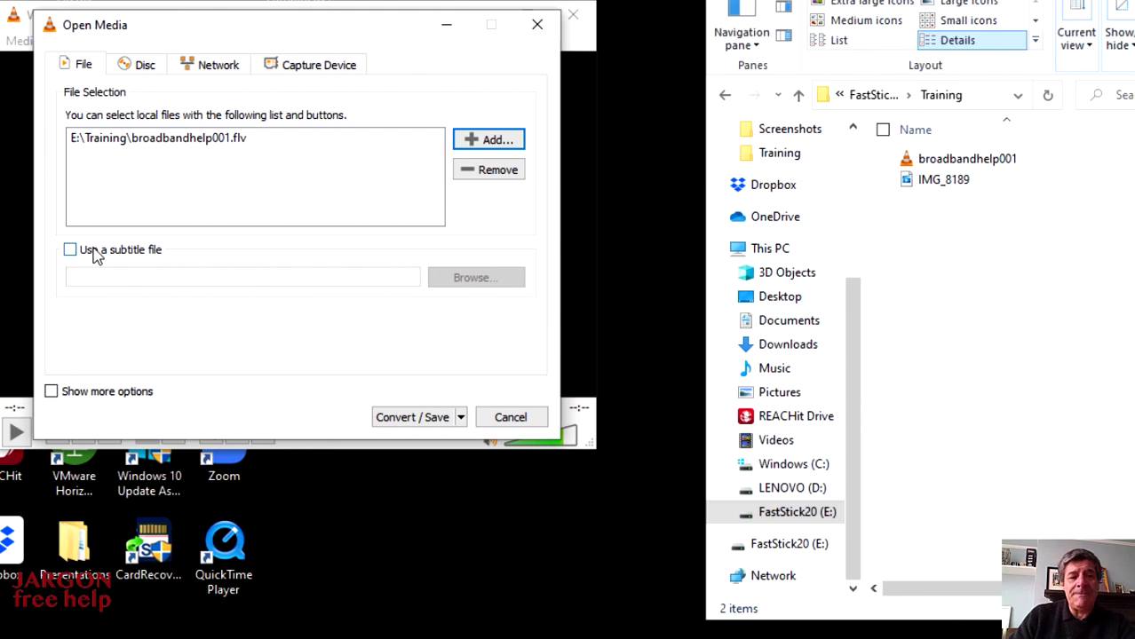
click(50, 392)
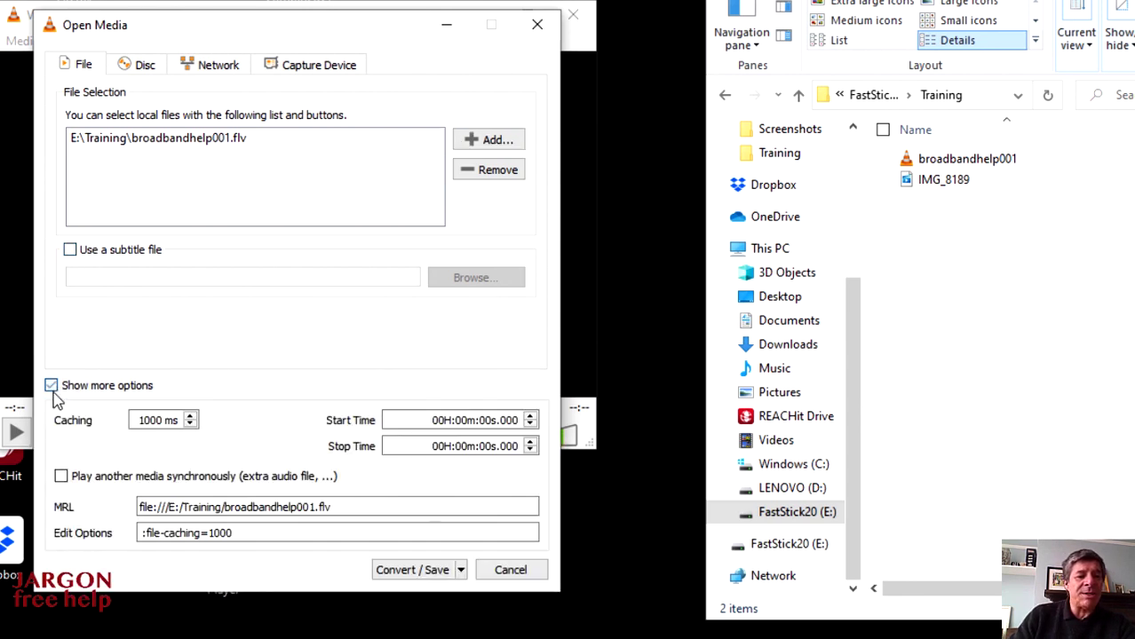
click(468, 429)
text(1)
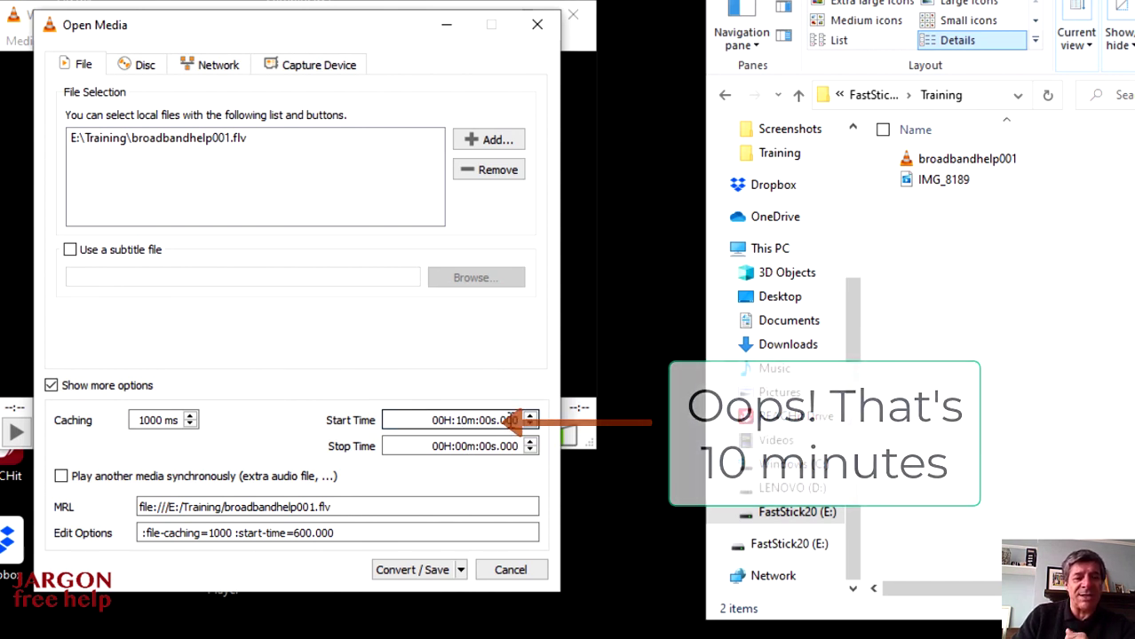
key(BackSpace)
text(0)
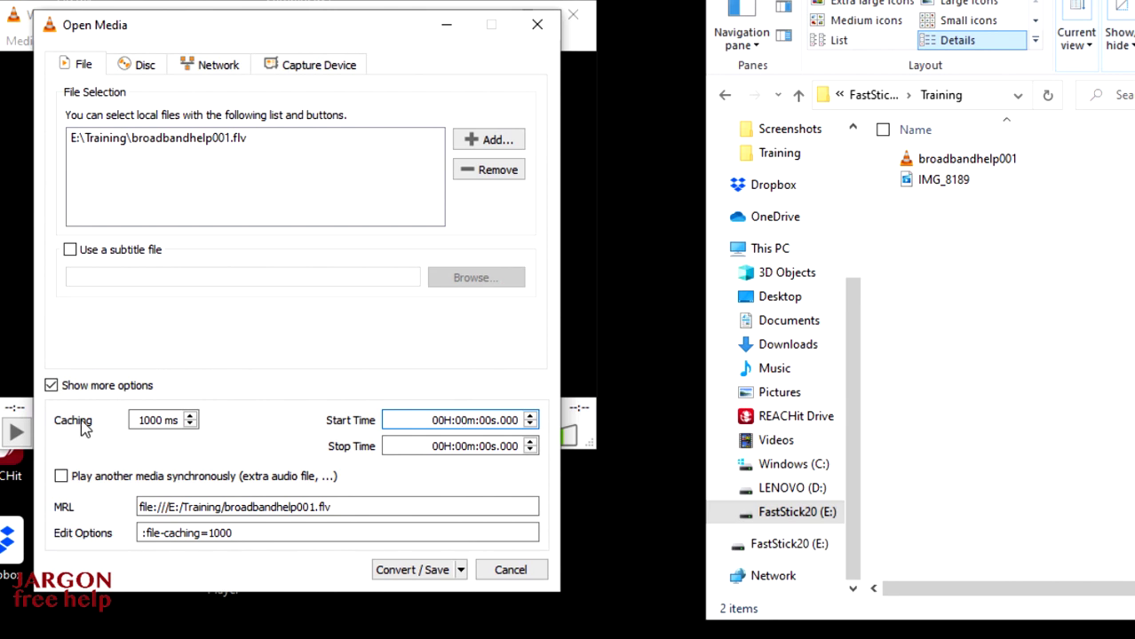
click(51, 387)
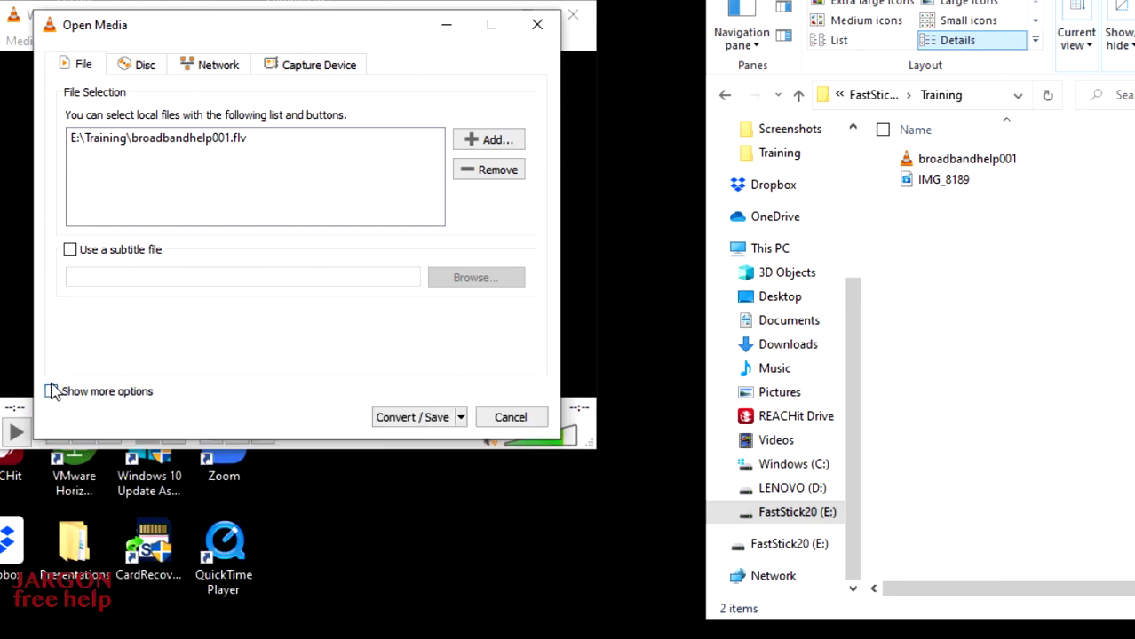
Step: Open the conversion settings for the file and review the profiles, keeping Video - H.265 + MP3 (MP4)
click(406, 419)
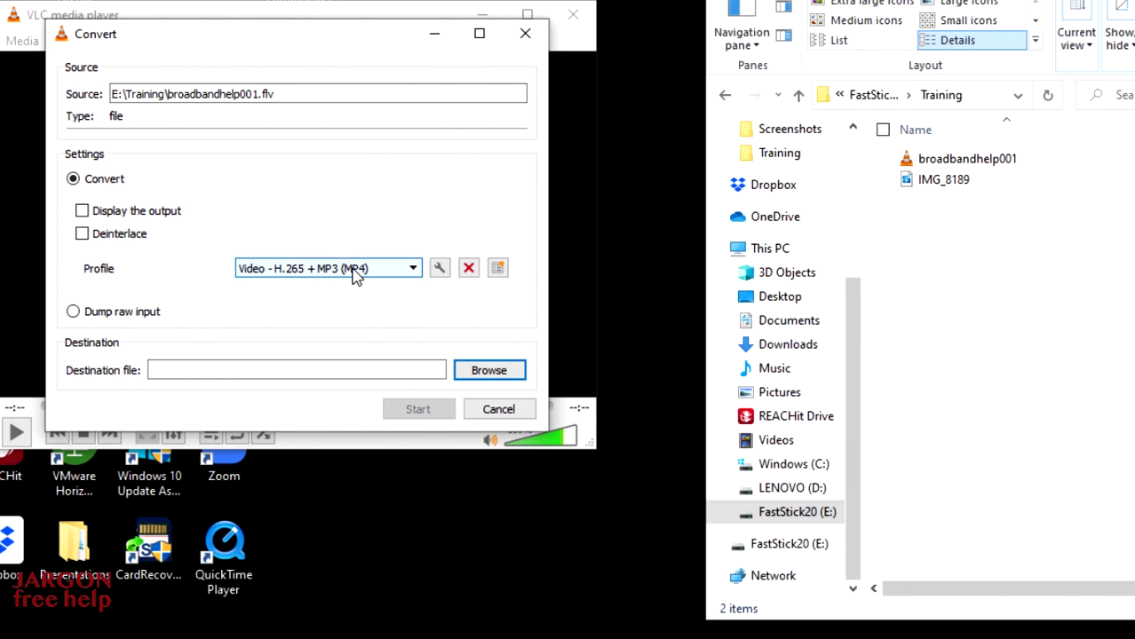
click(414, 274)
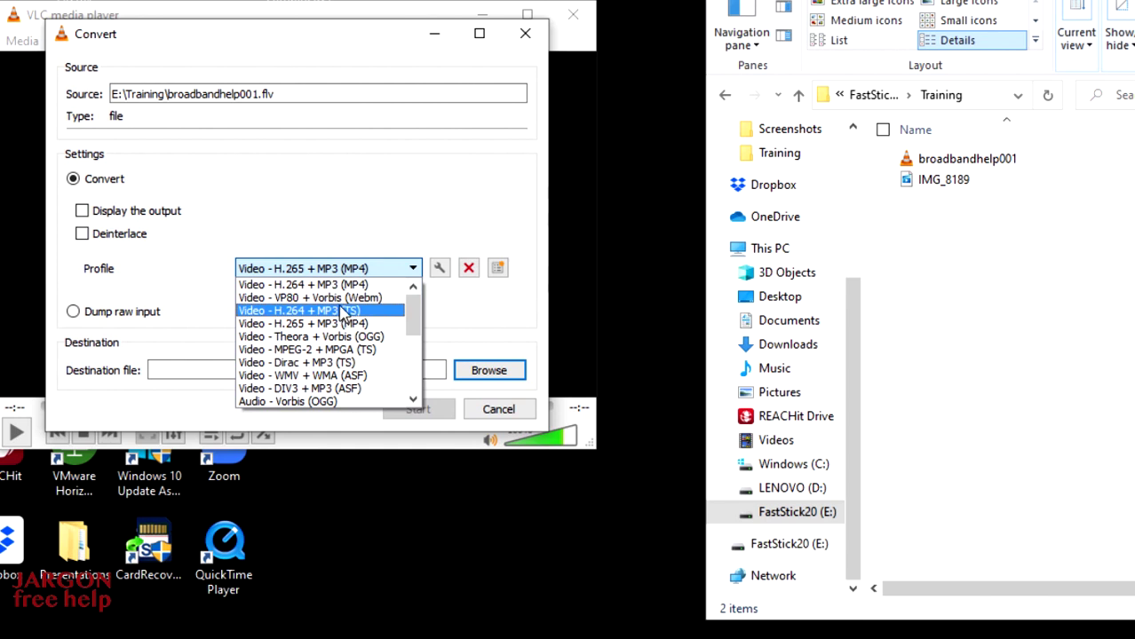
scroll(343, 315, down, 1)
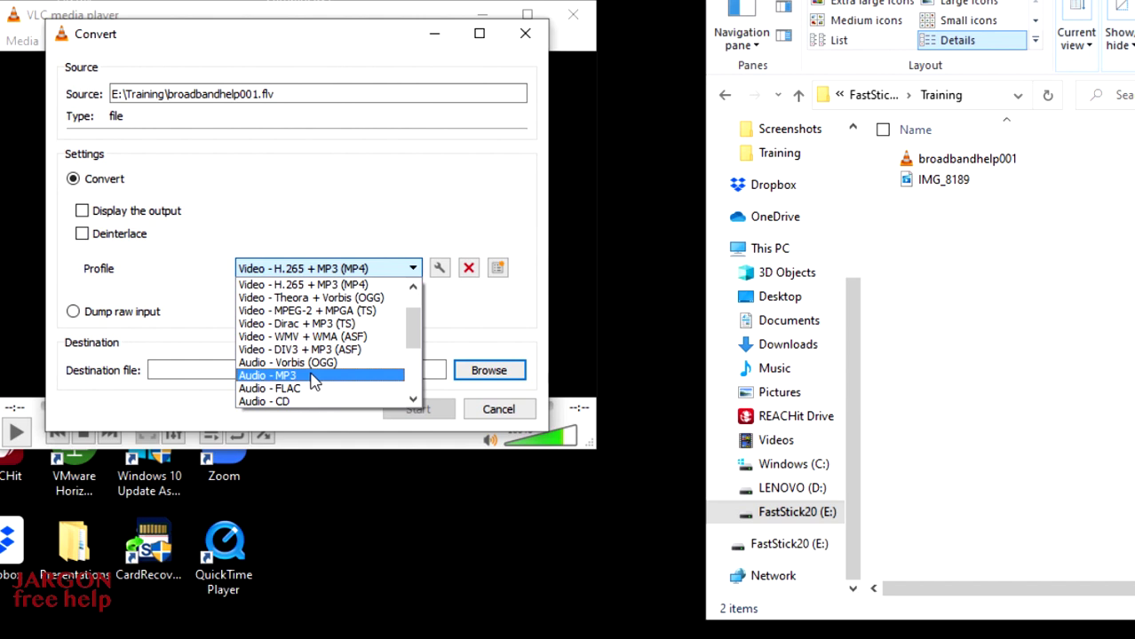
scroll(311, 380, down, 1)
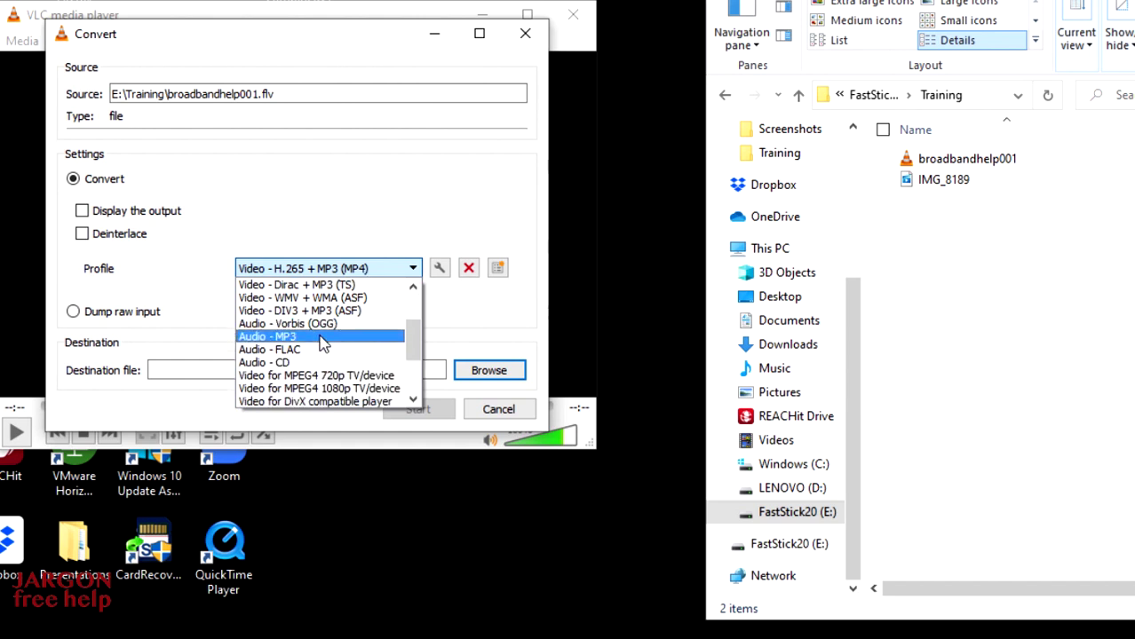
click(413, 268)
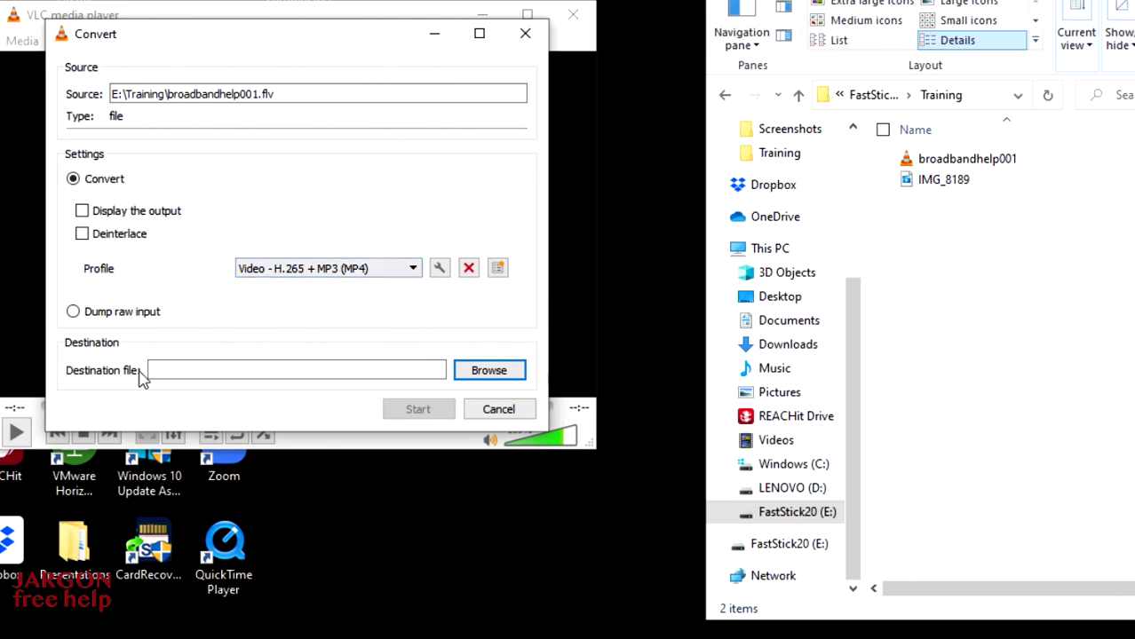
Step: Set the destination file to "broadbandhelp001 converted" as MP4 in the Training folder and start the conversion
click(488, 371)
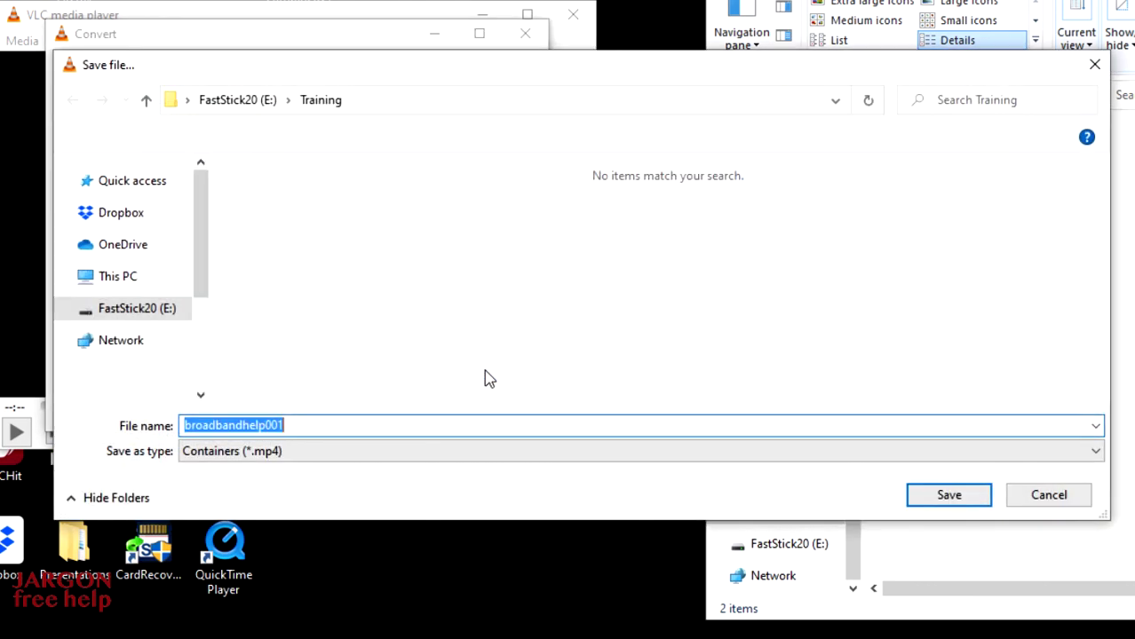
click(293, 426)
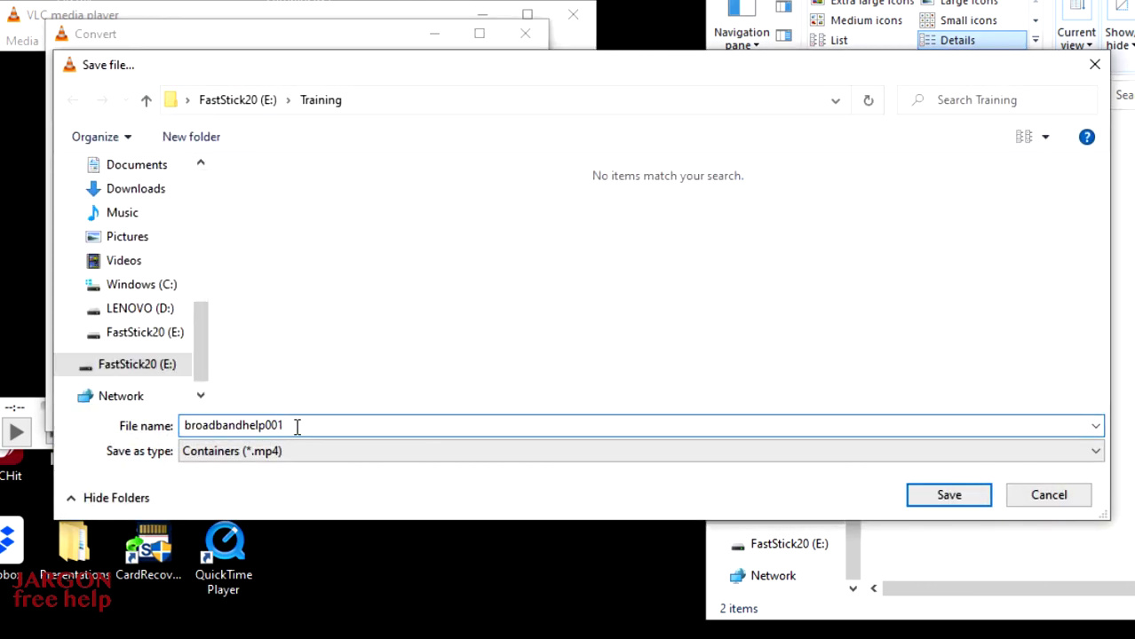
text(converted)
click(948, 496)
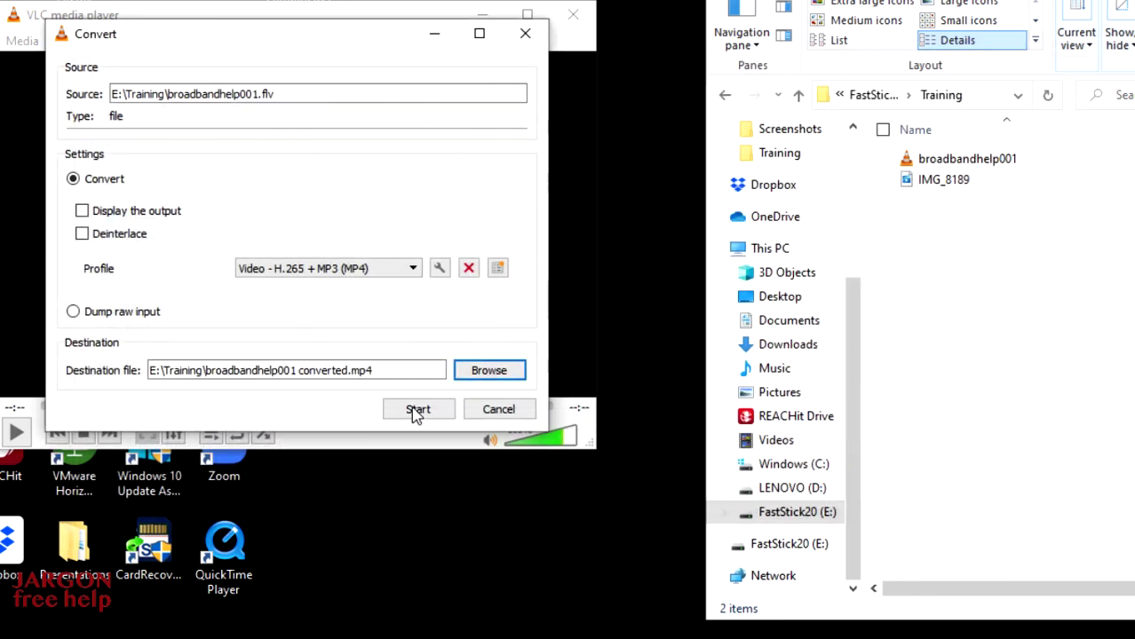
click(419, 411)
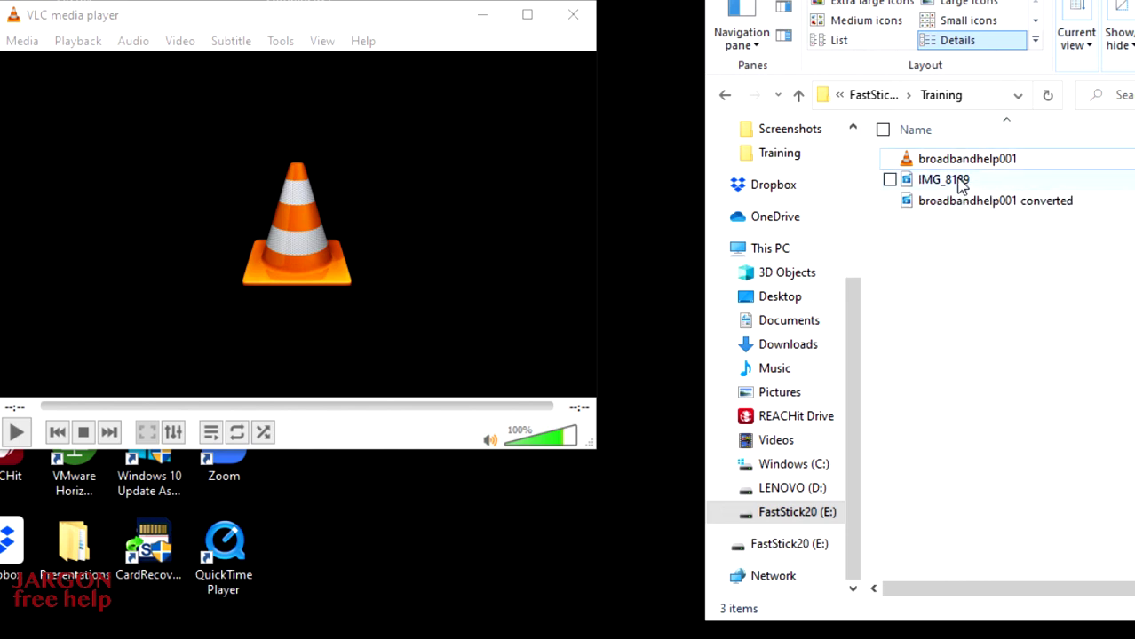
Step: Start another Convert / Save job and replace broadbandhelp001.flv with IMG_8189 from the Training folder in the file list
click(252, 193)
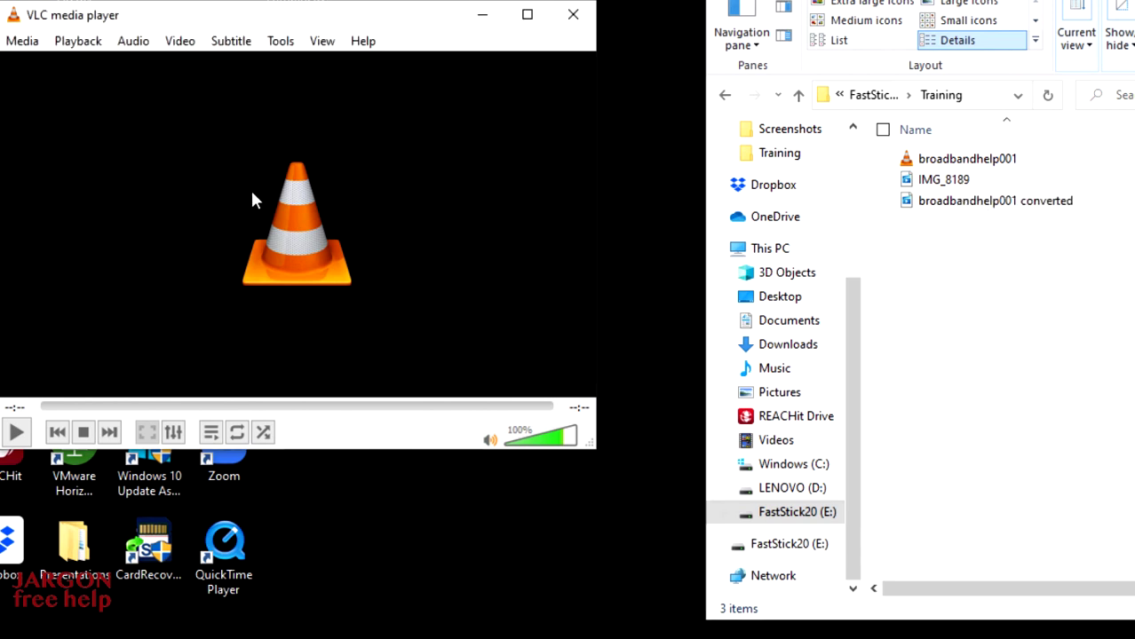
click(21, 42)
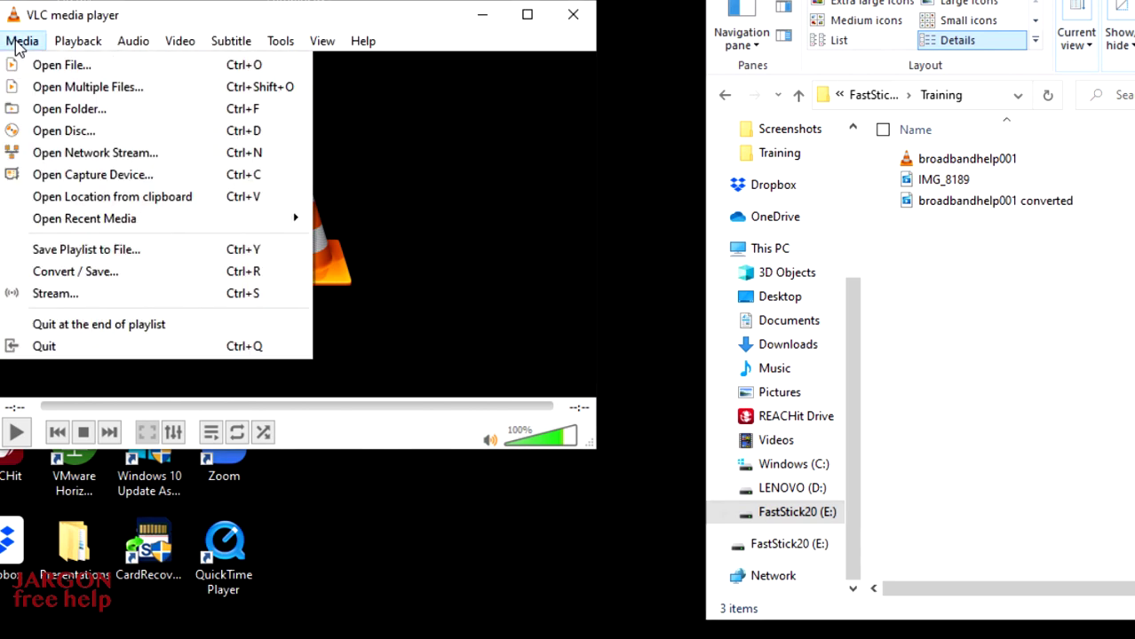
click(129, 276)
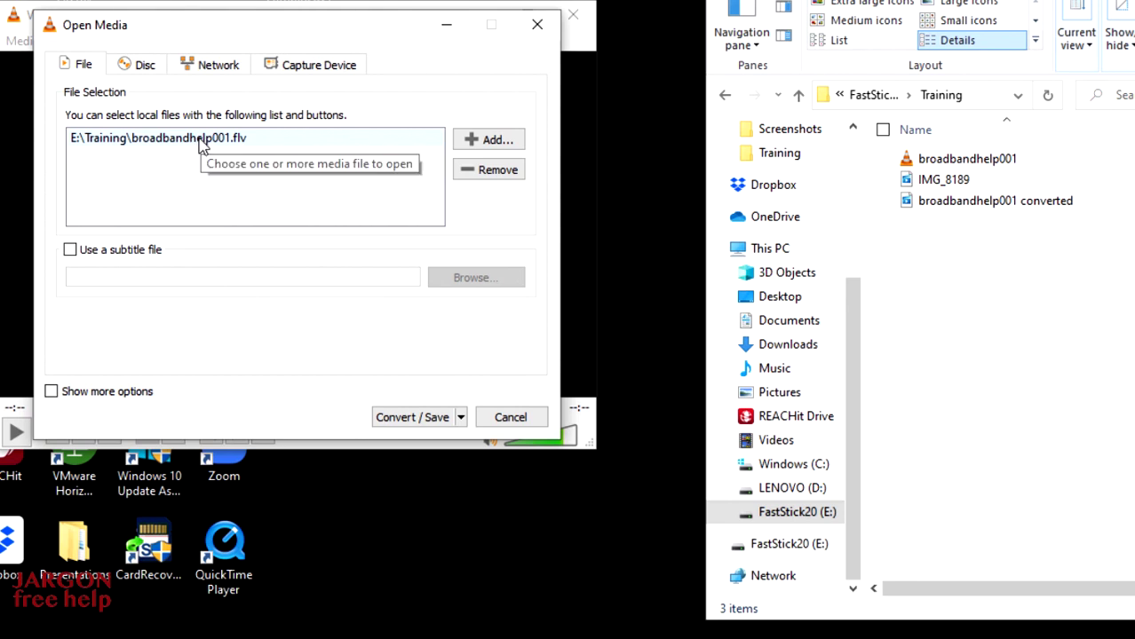
click(491, 174)
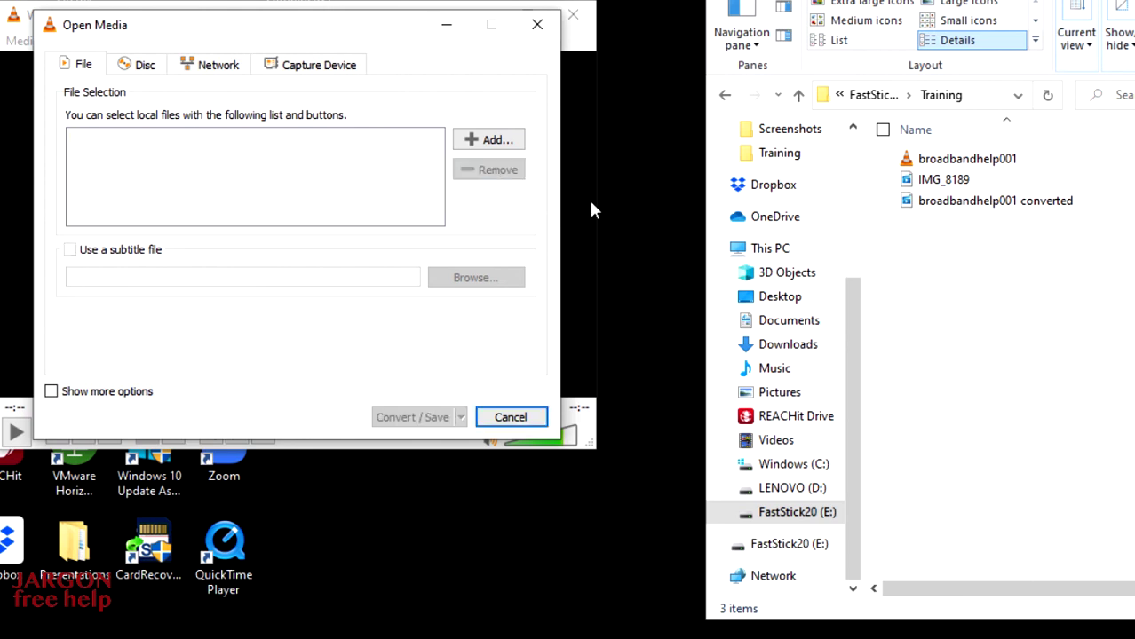
click(945, 184)
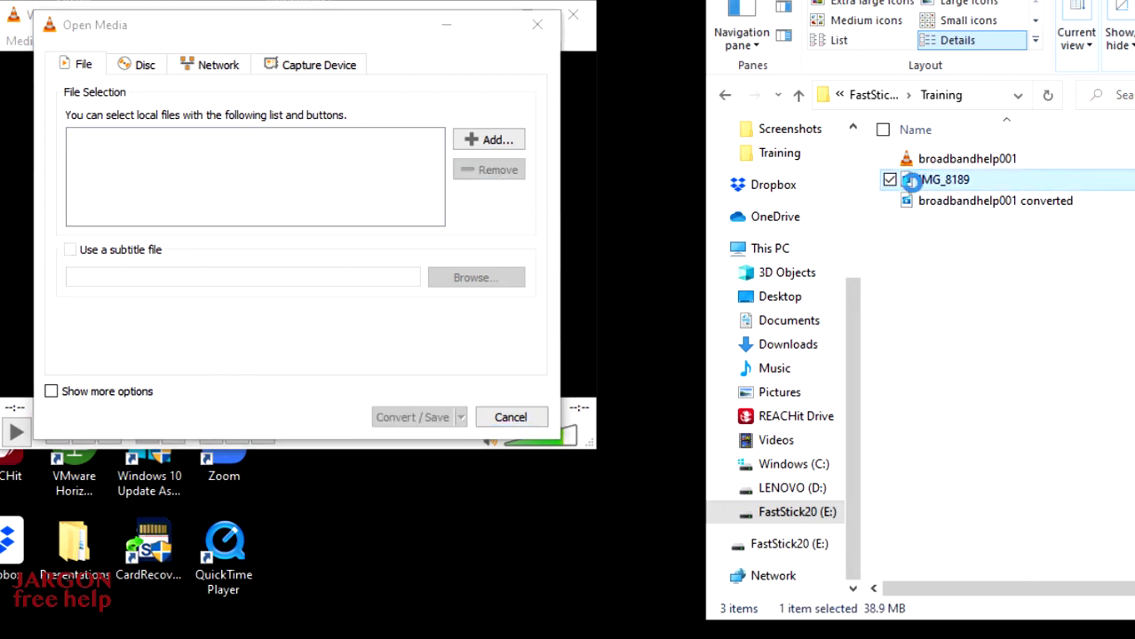
drag(911, 192, 242, 201)
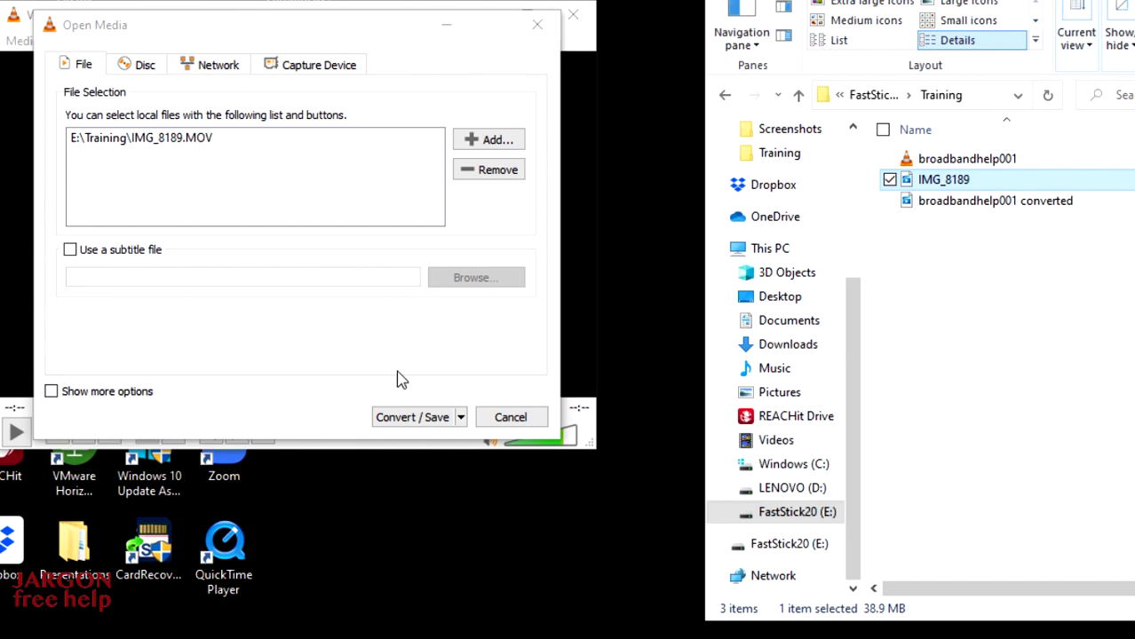
Step: Open the conversion settings for IMG_8189.MOV and look through the profiles, keeping Video - H.265 + MP3 (MP4)
click(424, 423)
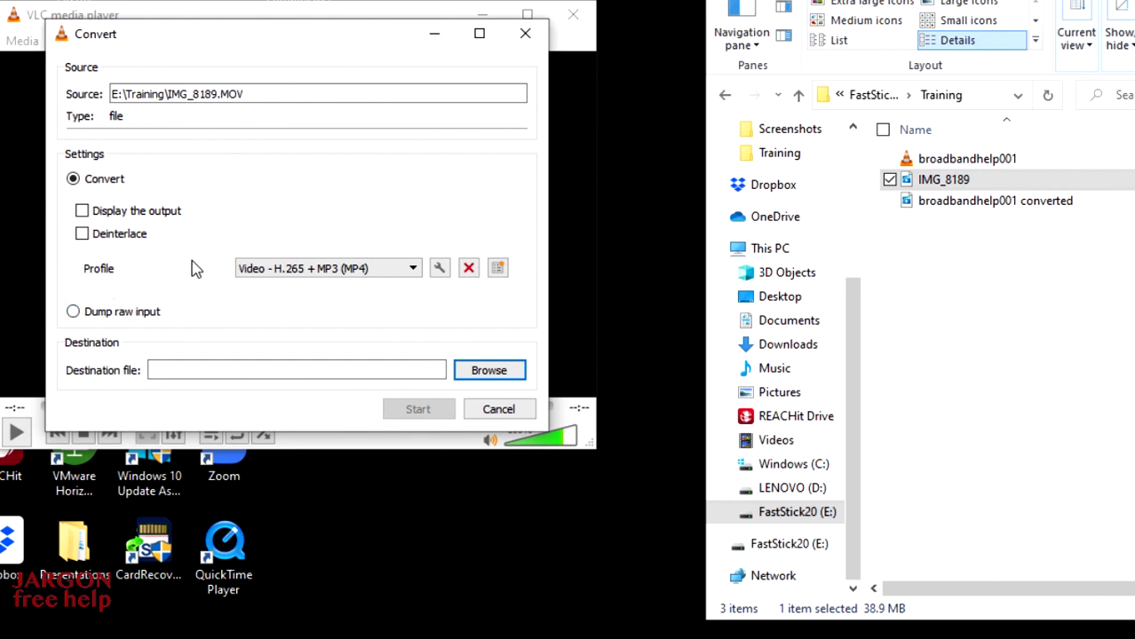
click(411, 268)
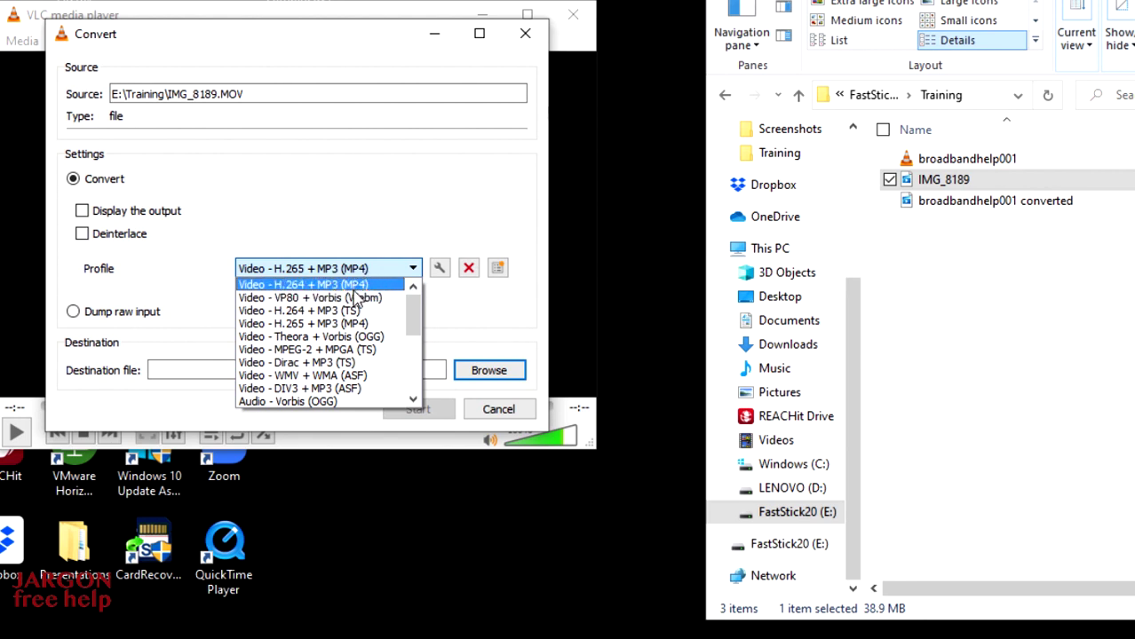
scroll(356, 297, down, 2)
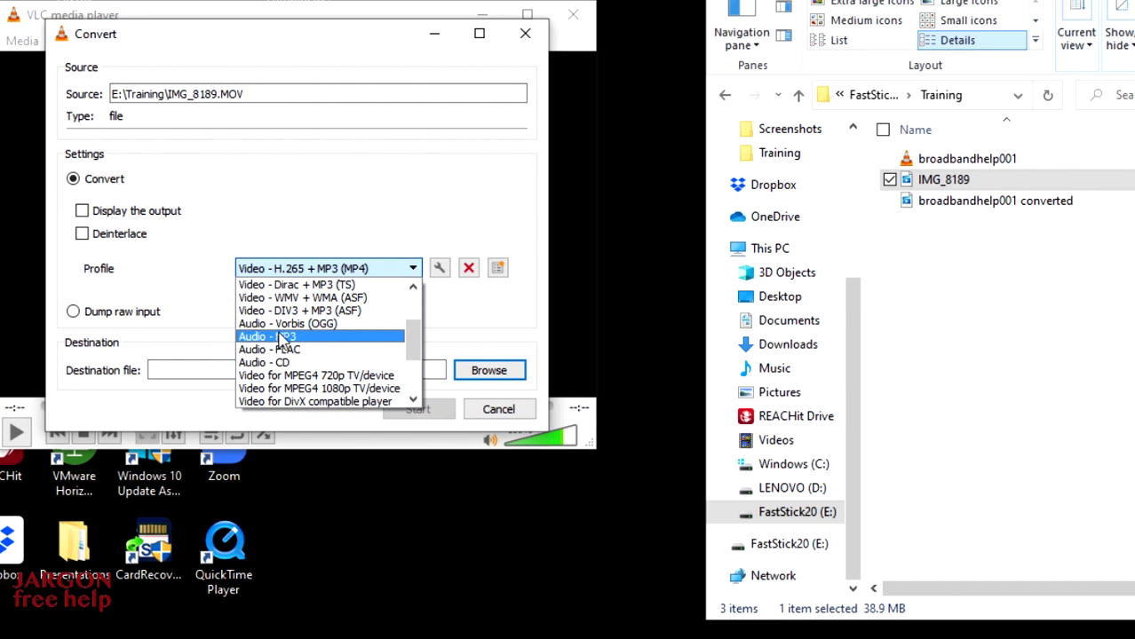
click(340, 273)
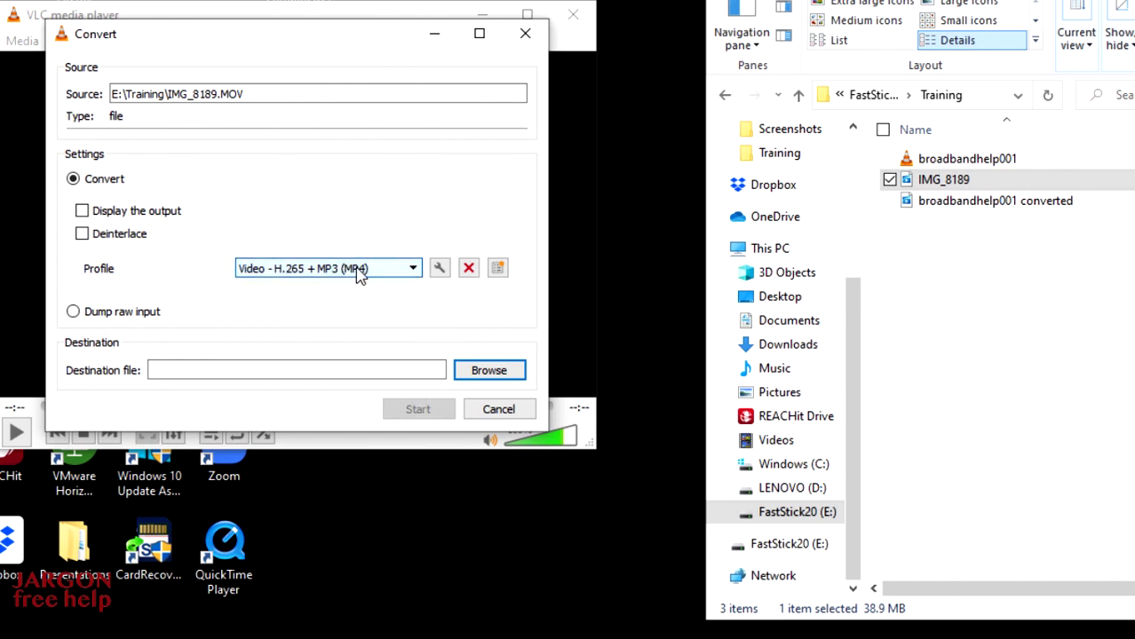
Step: Name the destination file "lake" as MP4 in the Training folder and start the conversion
click(488, 372)
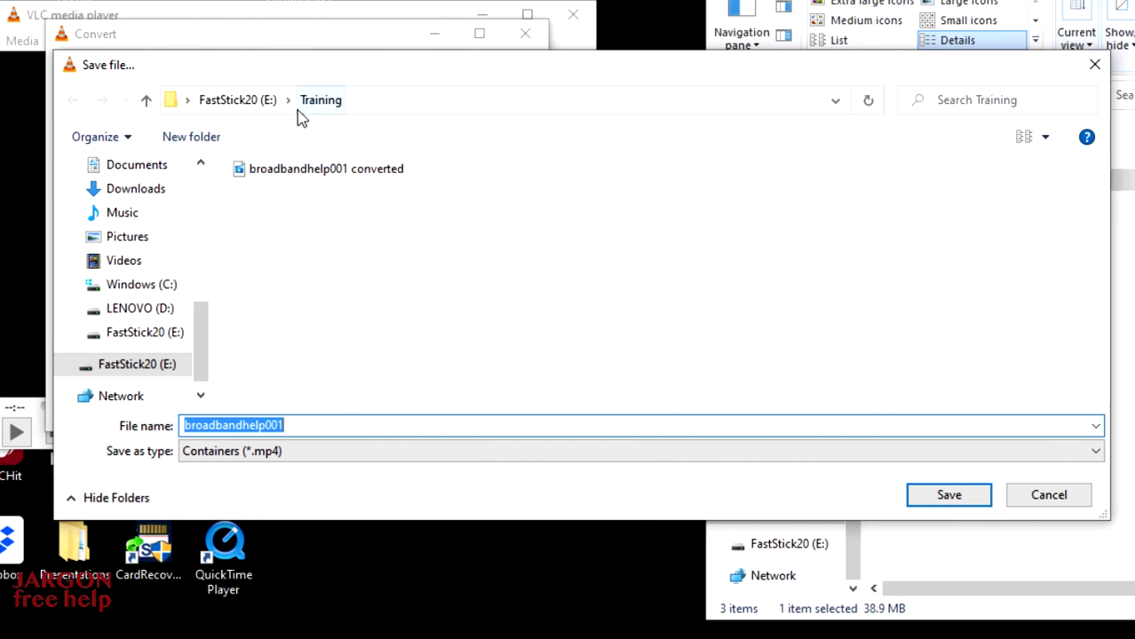
key(BackSpace)
text(lake)
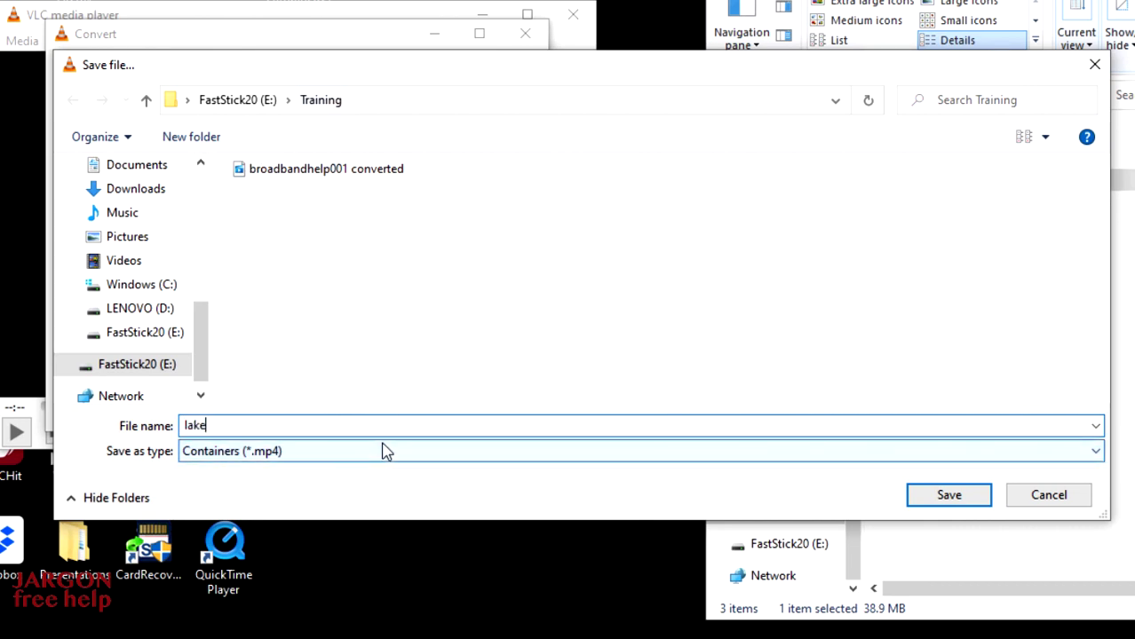
click(943, 497)
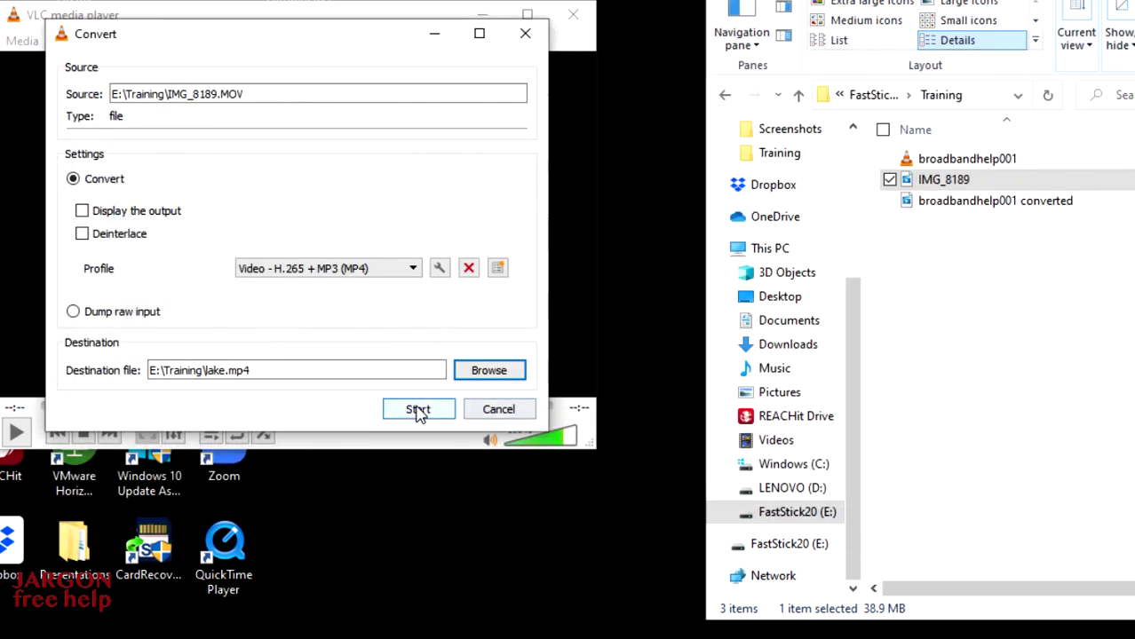
click(418, 410)
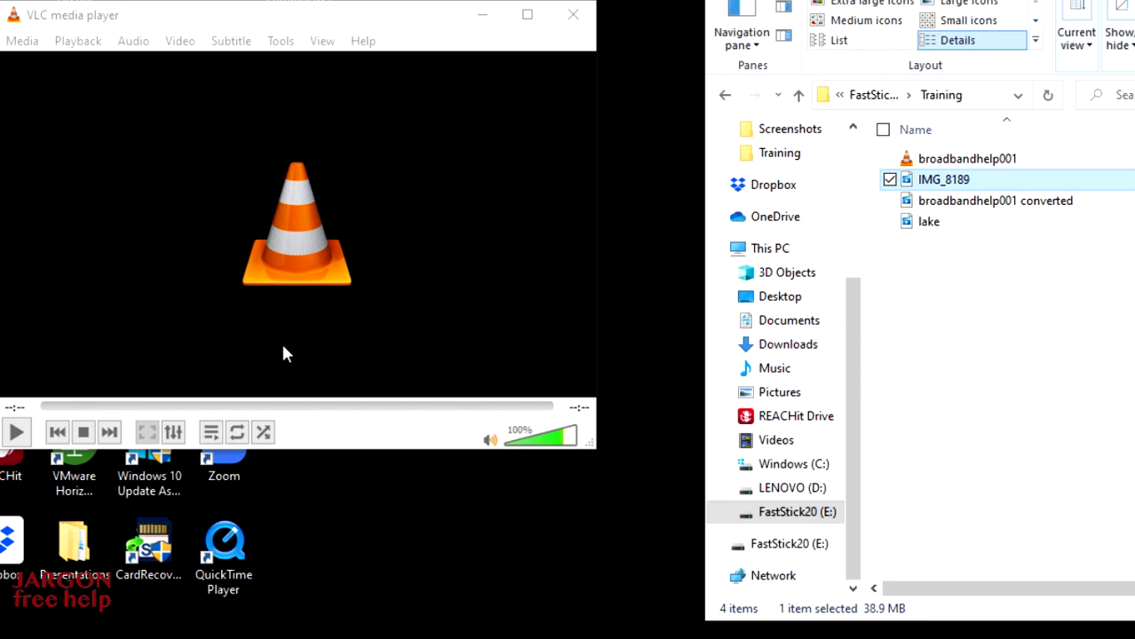
Step: Select the converted lake video in the Training folder
click(928, 224)
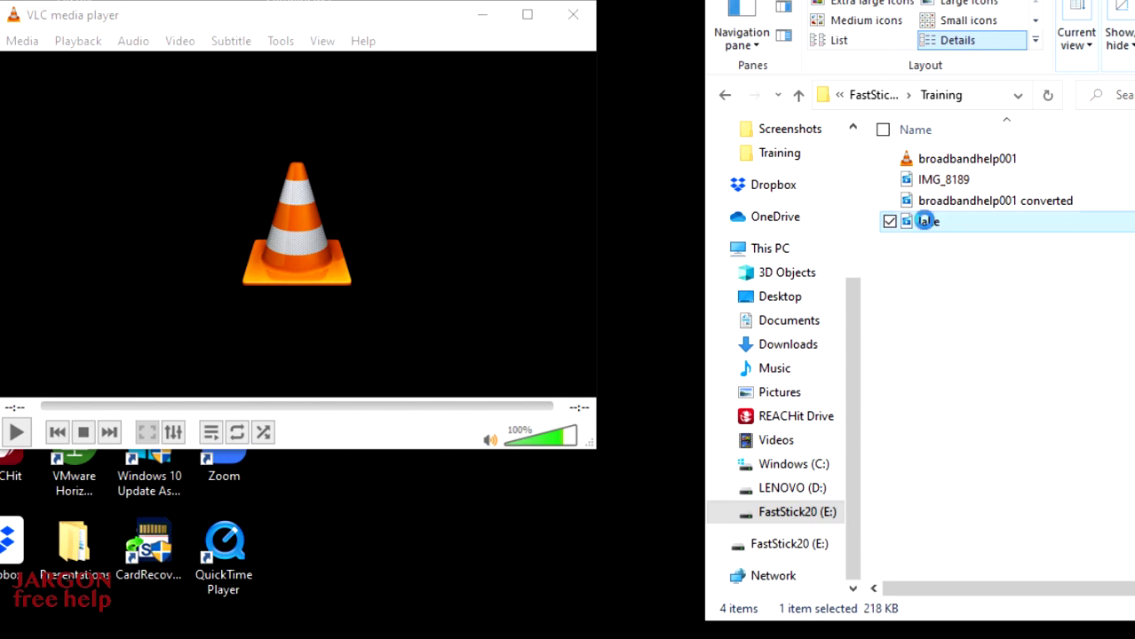